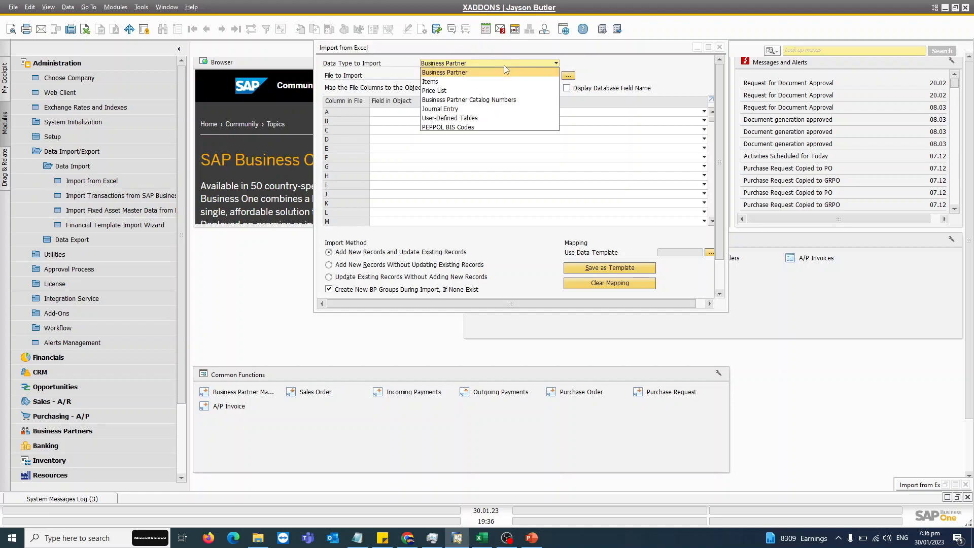
# - Set the import data type to Items and map column A to Item No. and column B to Price List Code
pyautogui.click(438, 83)
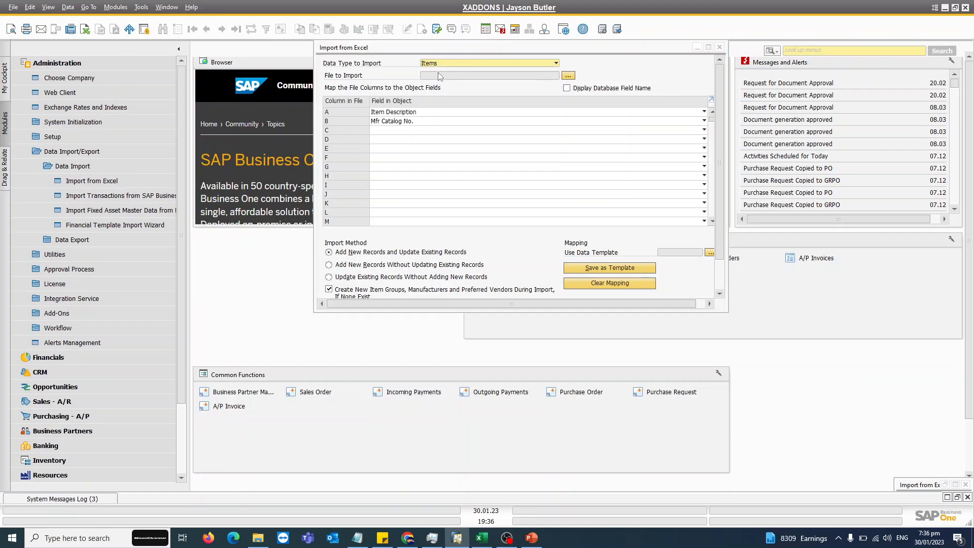
pyautogui.click(404, 114)
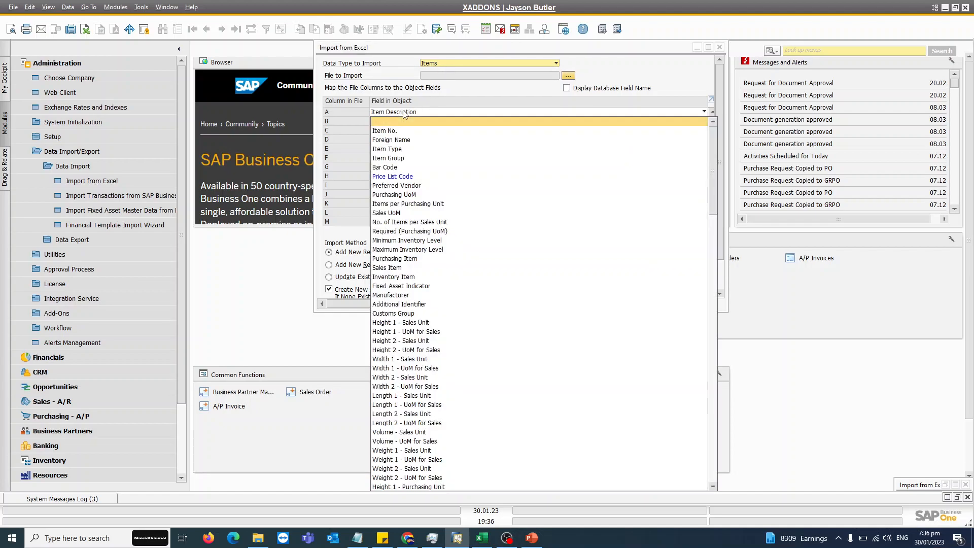
pyautogui.click(399, 132)
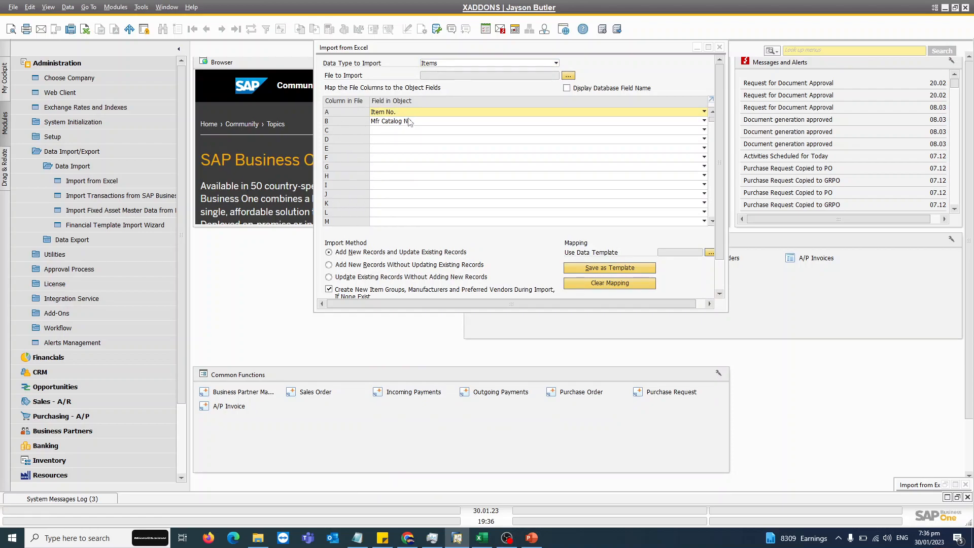
pyautogui.click(395, 125)
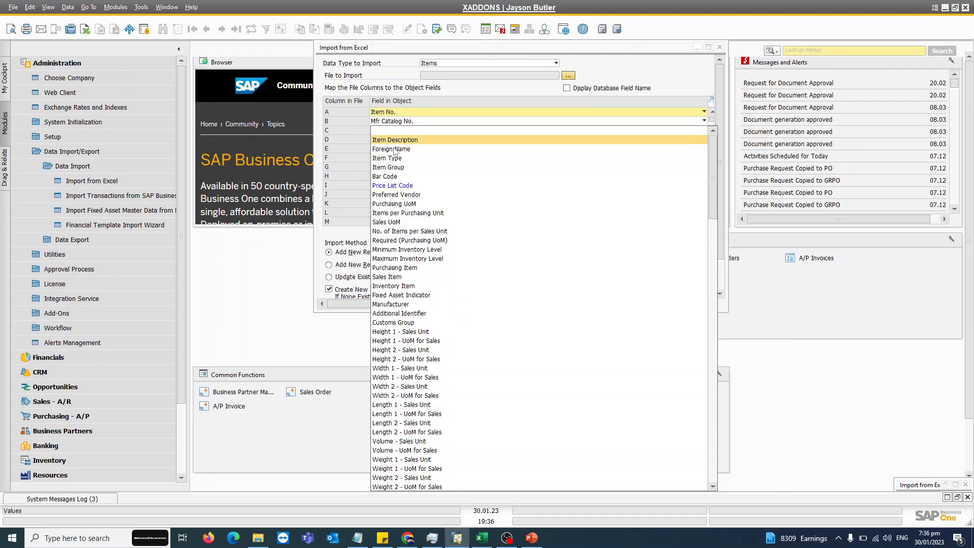
pyautogui.click(396, 184)
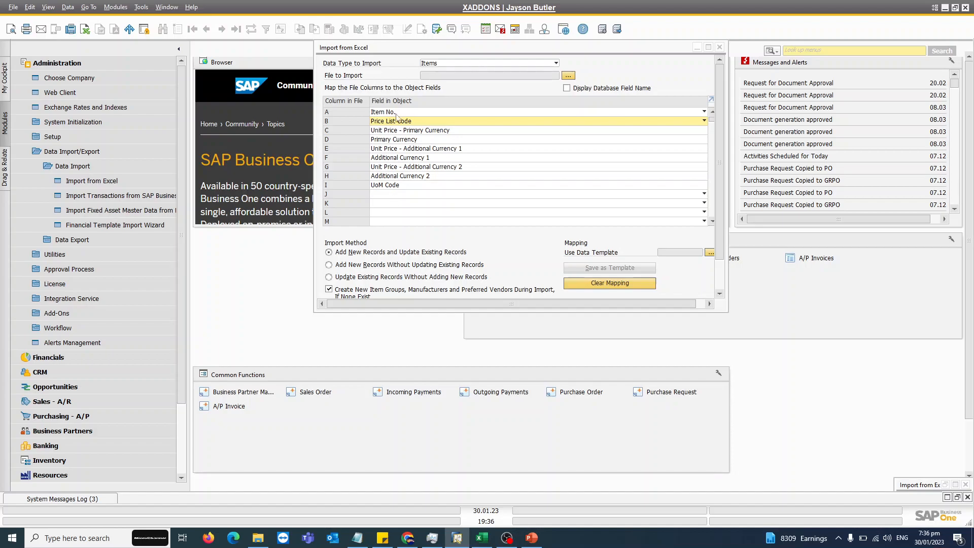
# - Look at the Pricelist.txt workbook in Excel, and open item Z00002 in SAP Business One's Item Master Data
pyautogui.click(482, 538)
pyautogui.moveTo(428, 23); pyautogui.dragTo(652, 66)
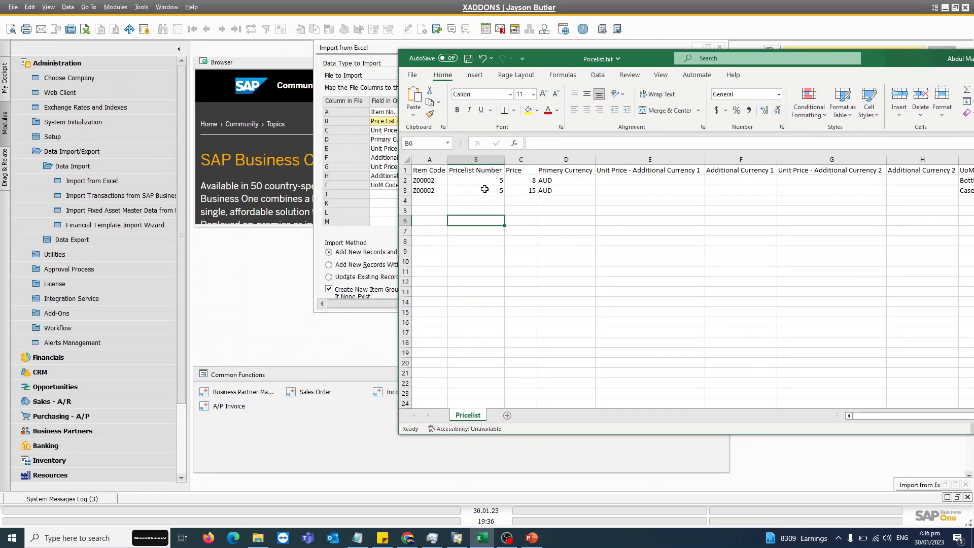
pyautogui.click(56, 63)
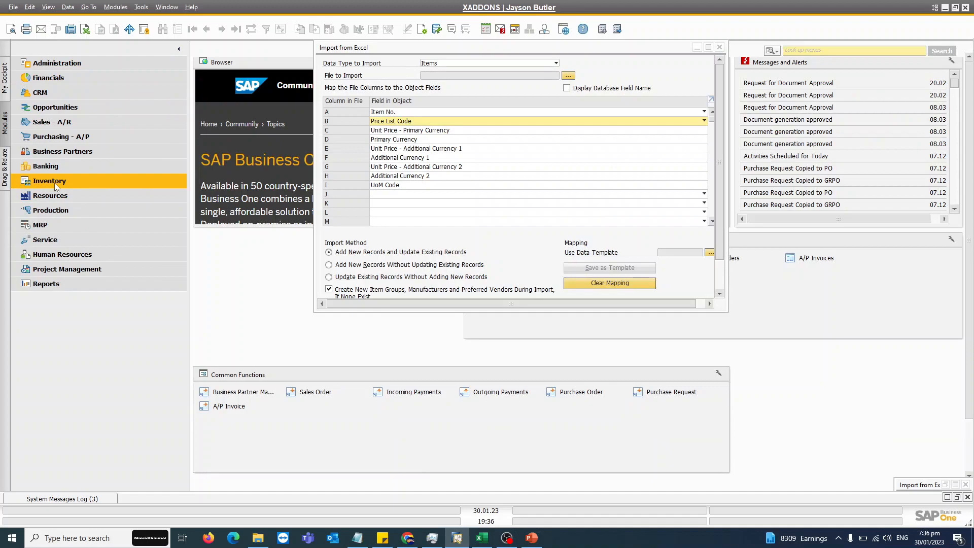
pyautogui.click(54, 181)
pyautogui.click(57, 197)
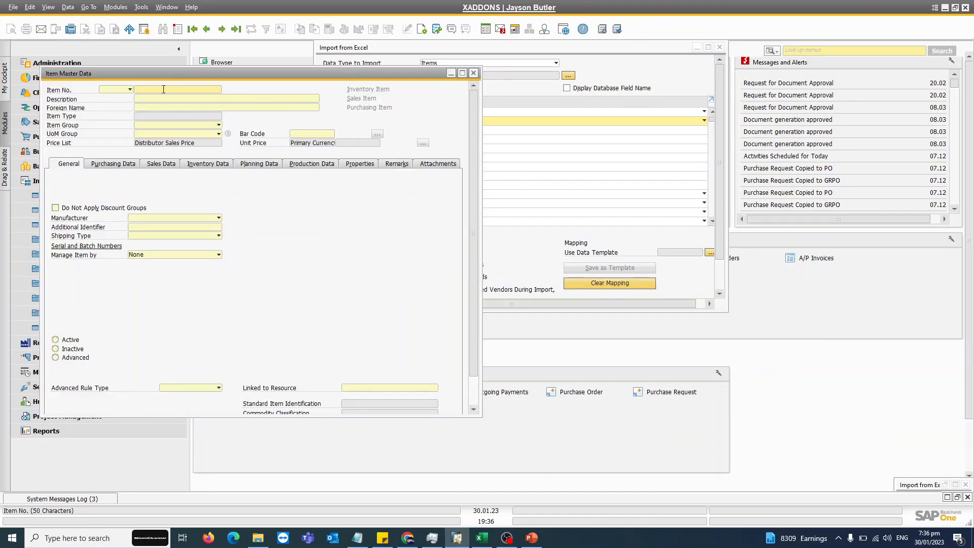
pyautogui.write('z')
pyautogui.press('Tab')
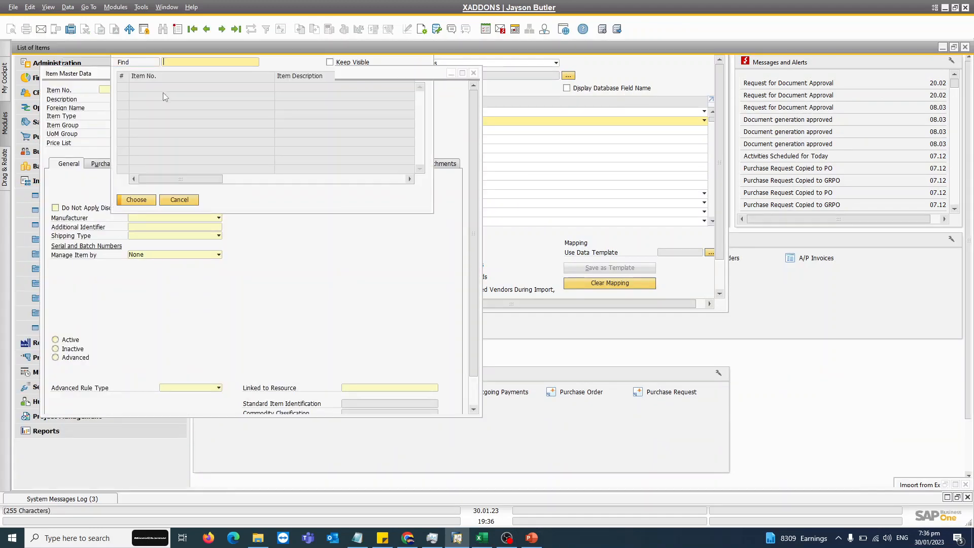
pyautogui.press('Return')
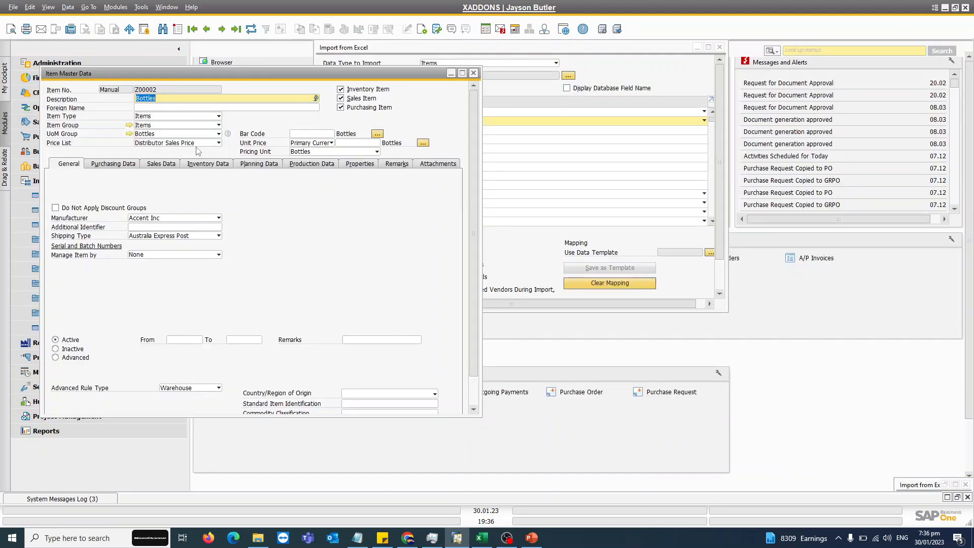
# - Arrange the Import from Excel window and the Pricelist.txt workbook so the item record stays in view for comparison
pyautogui.moveTo(591, 46); pyautogui.dragTo(783, 72)
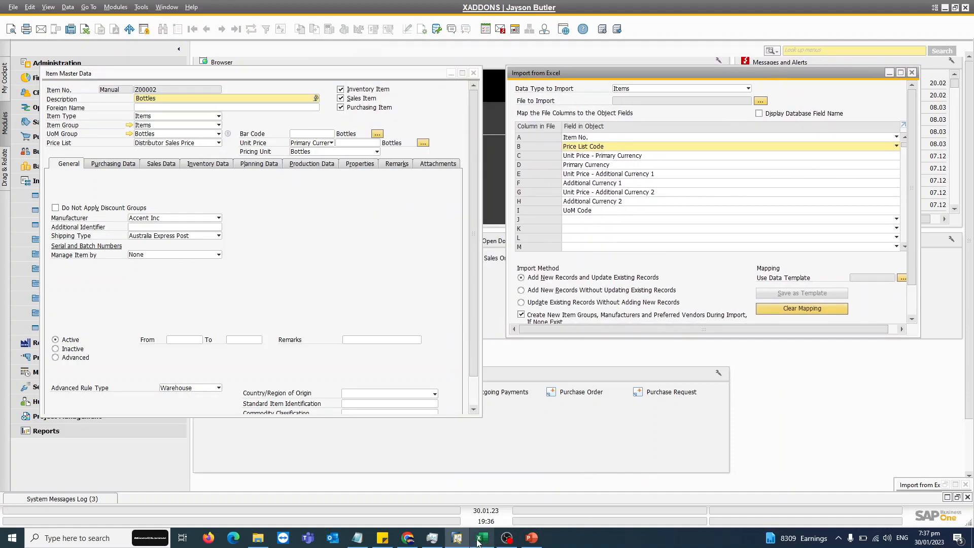
pyautogui.click(480, 539)
pyautogui.moveTo(665, 62); pyautogui.dragTo(661, 195)
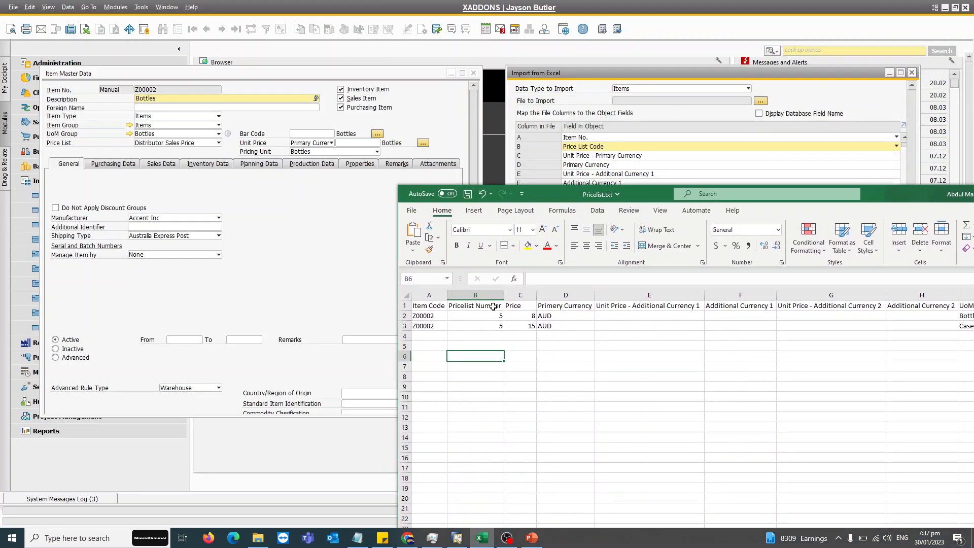
# - Query all fields of the OPLN table with the Query Generator to look up price list numbers, and close the preview
pyautogui.click(48, 10)
pyautogui.click(61, 34)
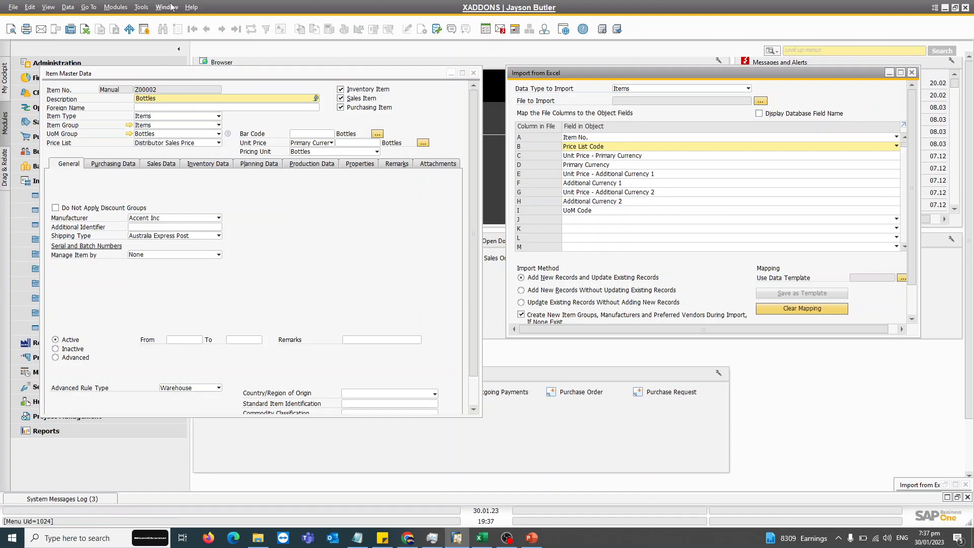
pyautogui.click(140, 7)
pyautogui.moveTo(305, 126)
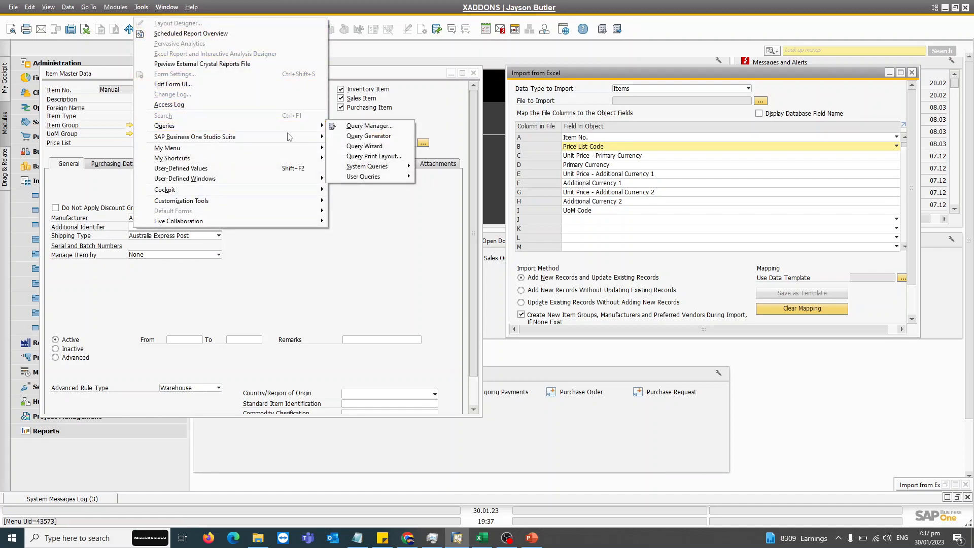
pyautogui.click(367, 136)
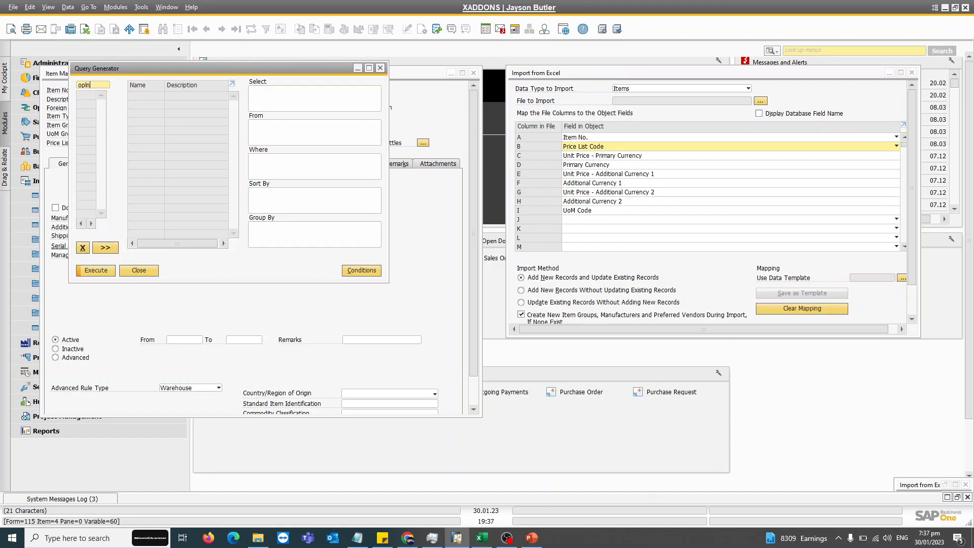
pyautogui.press('Return')
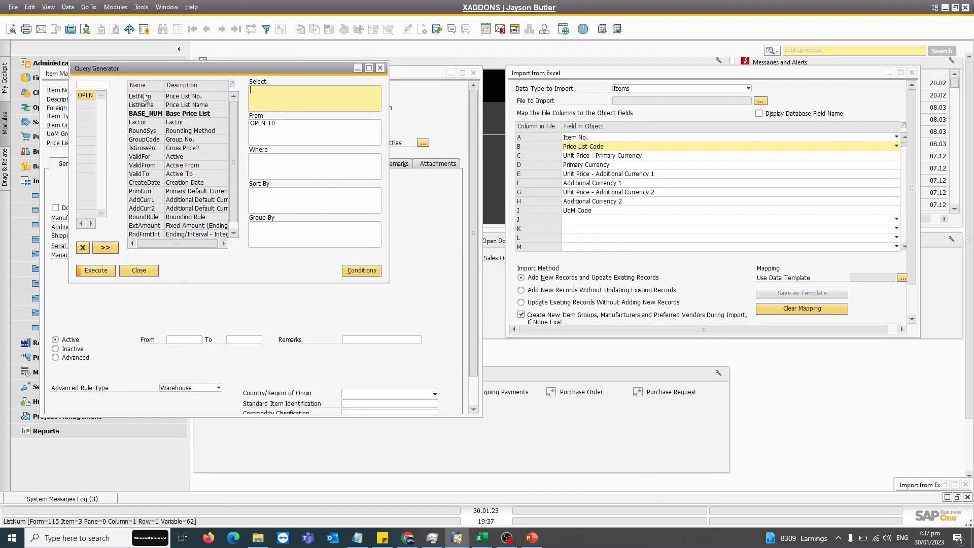
pyautogui.click(93, 271)
pyautogui.doubleClick(284, 79)
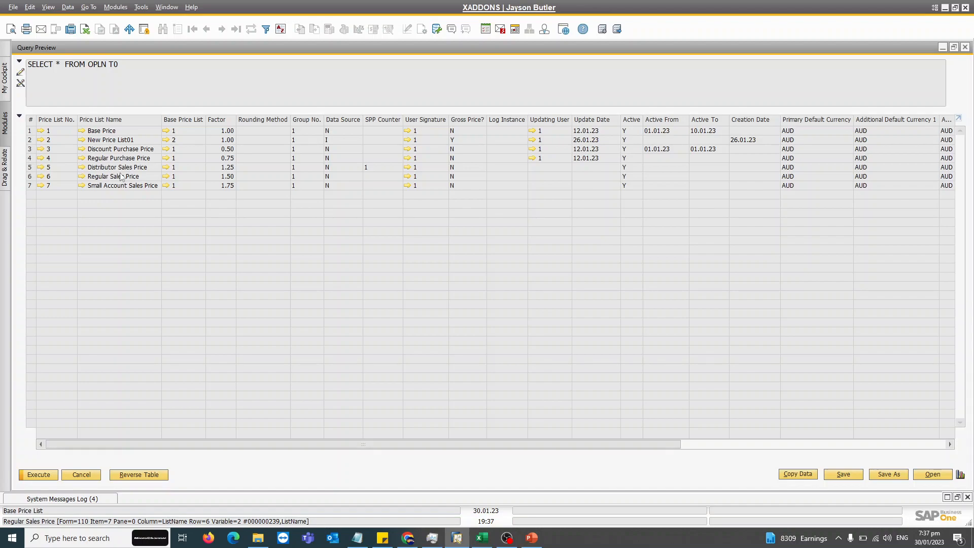
pyautogui.click(81, 474)
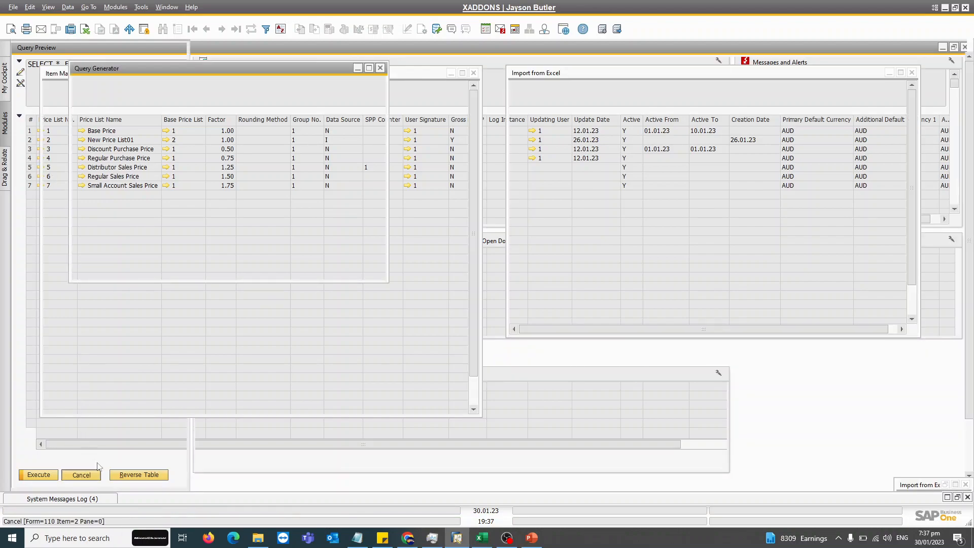
# - Review the price list number, price, currency, additional currency and UoM Code columns of Pricelist.txt in Excel
pyautogui.click(482, 537)
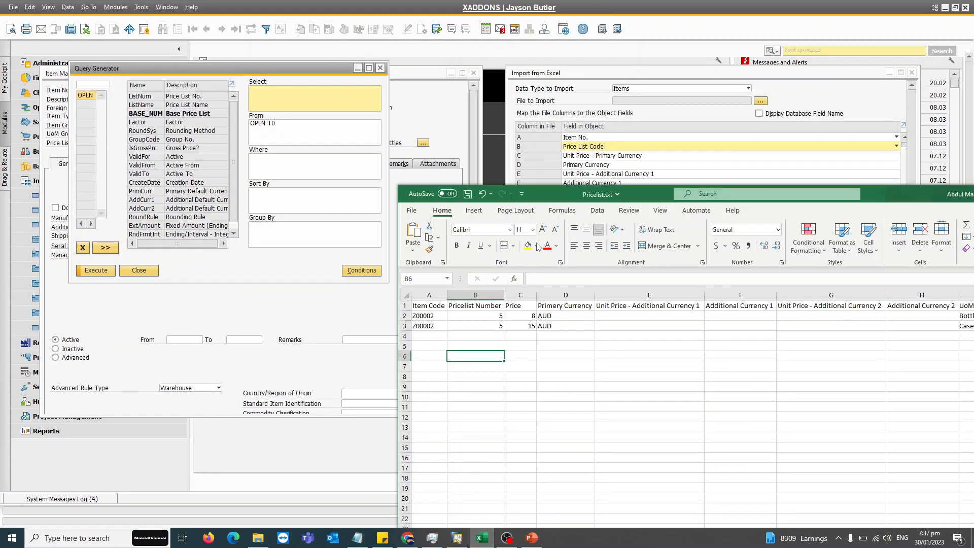
pyautogui.moveTo(492, 317); pyautogui.dragTo(577, 327)
pyautogui.moveTo(649, 199); pyautogui.dragTo(321, 97)
pyautogui.click(350, 224)
pyautogui.click(425, 223)
pyautogui.click(518, 224)
pyautogui.moveTo(325, 205); pyautogui.dragTo(608, 236)
pyautogui.moveTo(656, 204); pyautogui.dragTo(656, 229)
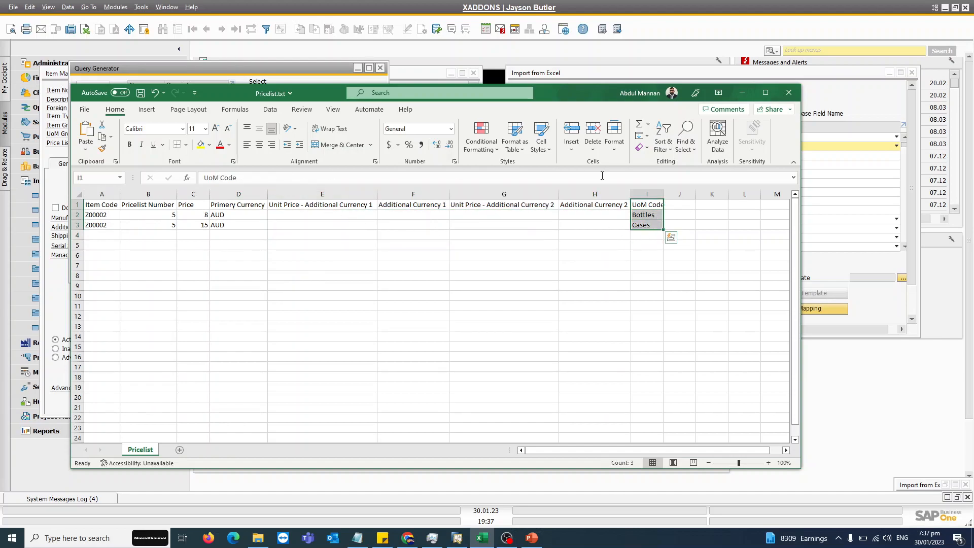
pyautogui.moveTo(558, 99); pyautogui.dragTo(696, 114)
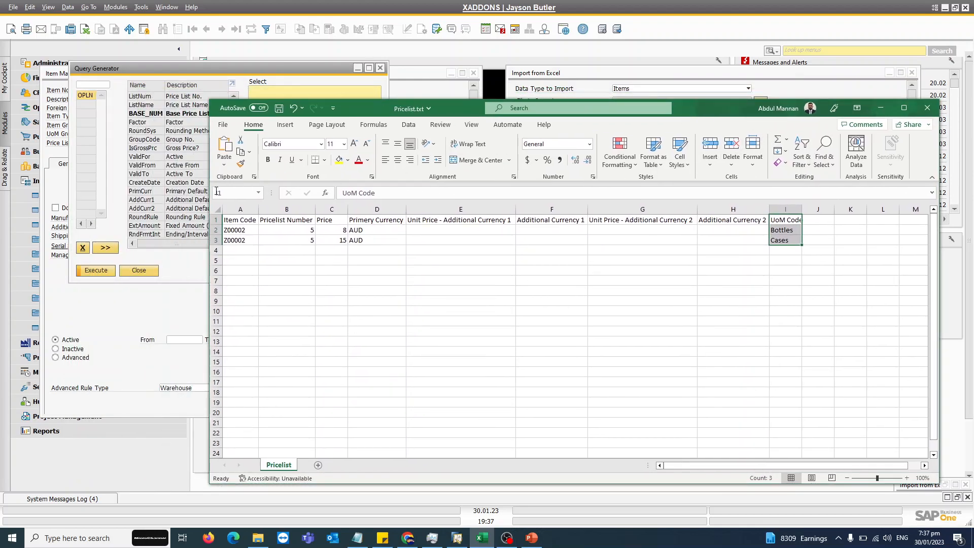
# - Close the Query Generator and check the available sales UoM codes for item Z00002 without choosing one
pyautogui.click(137, 270)
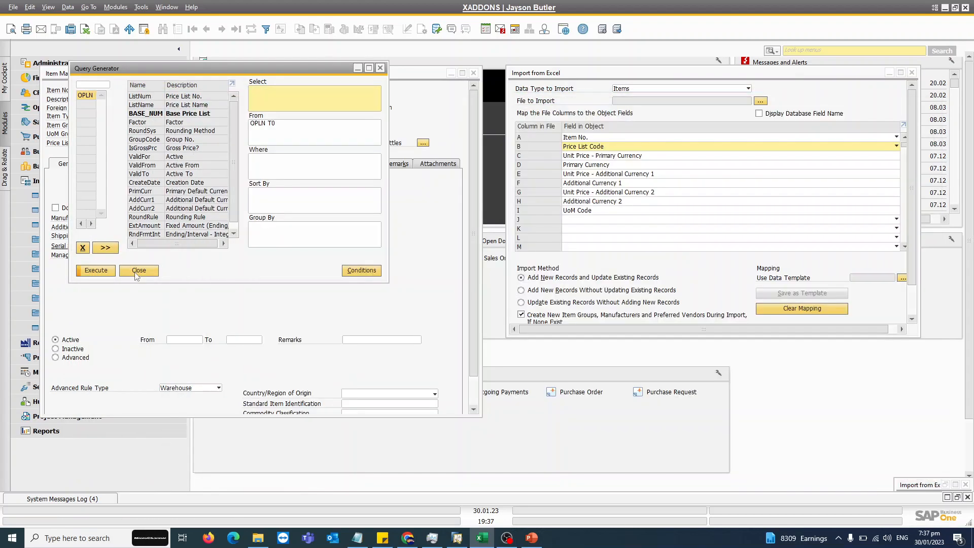
pyautogui.click(167, 290)
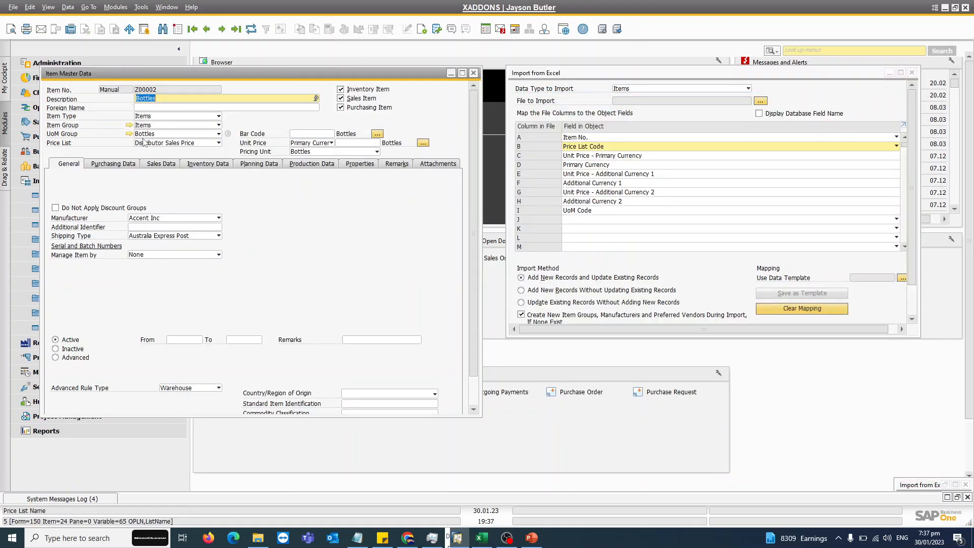
pyautogui.click(160, 165)
pyautogui.click(197, 222)
pyautogui.click(203, 222)
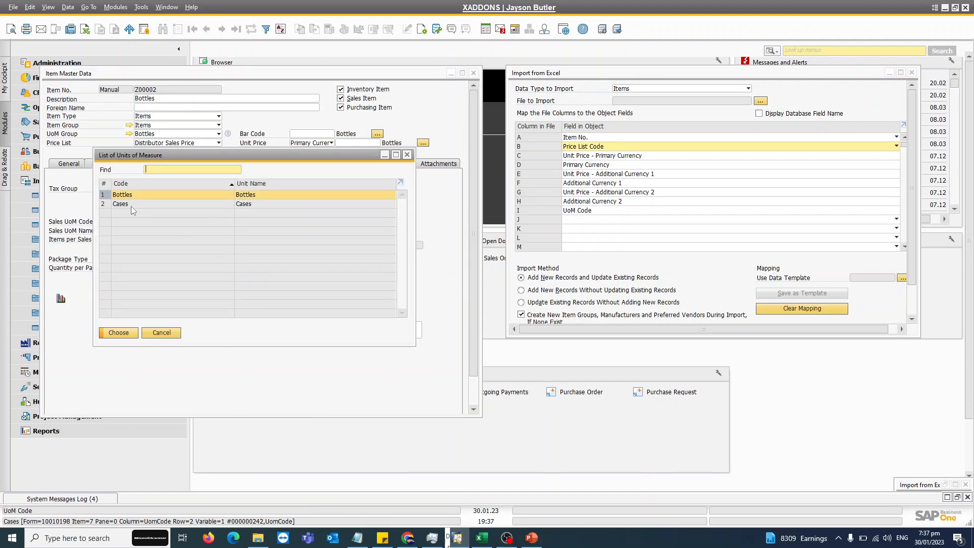
pyautogui.click(162, 332)
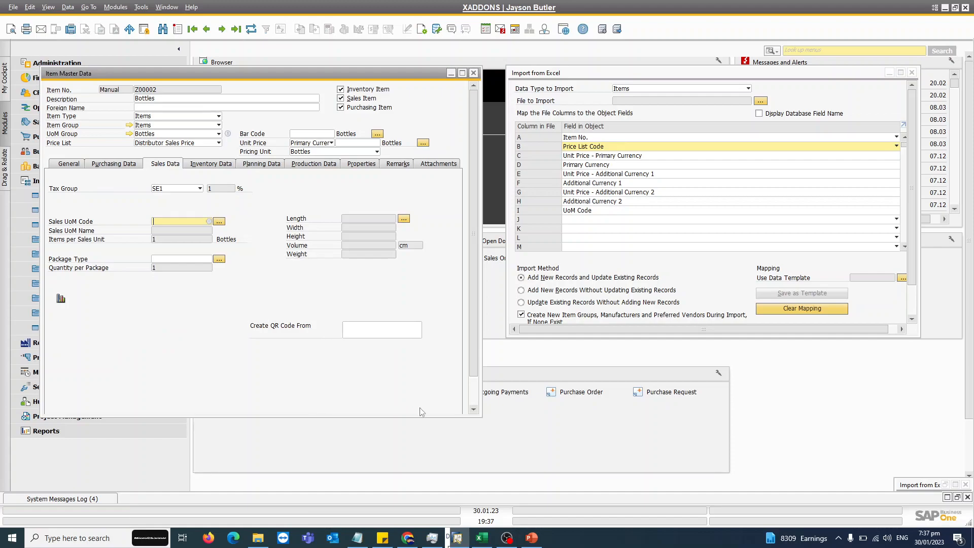
# - Check the prices of the Bottles and Cases rows in the Pricelist.txt workbook in Excel
pyautogui.click(482, 537)
pyautogui.click(331, 229)
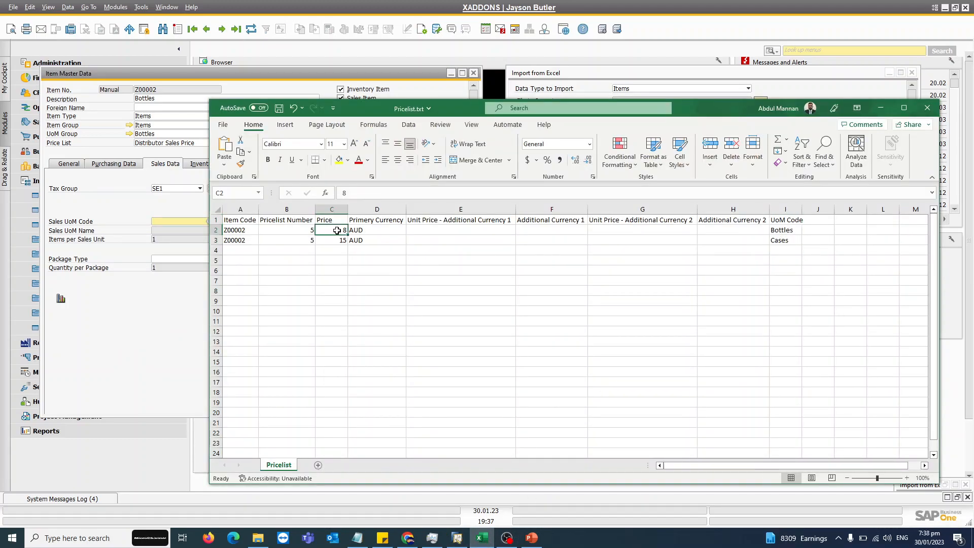
pyautogui.click(333, 241)
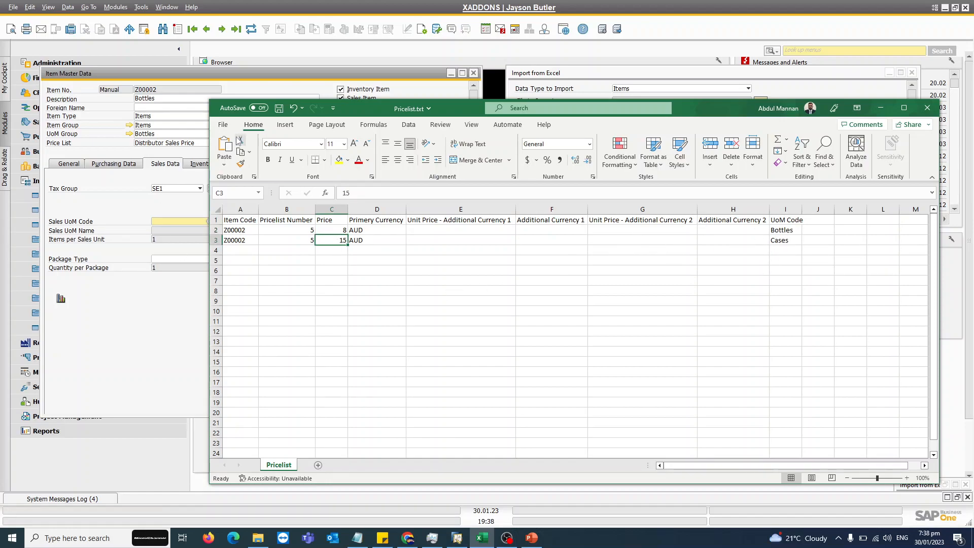
# - Delete the header row from the Pricelist sheet
pyautogui.click(214, 220)
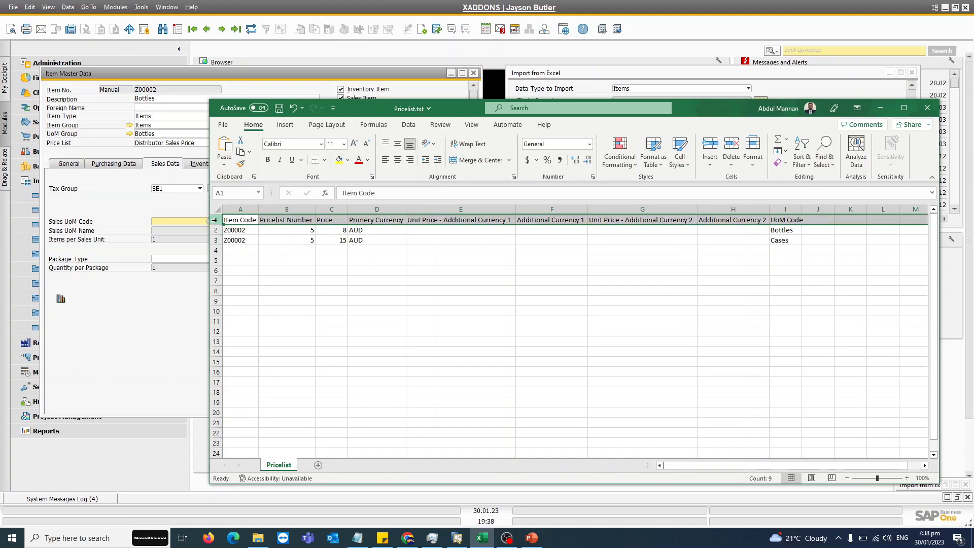
pyautogui.rightClick(213, 219)
pyautogui.click(249, 339)
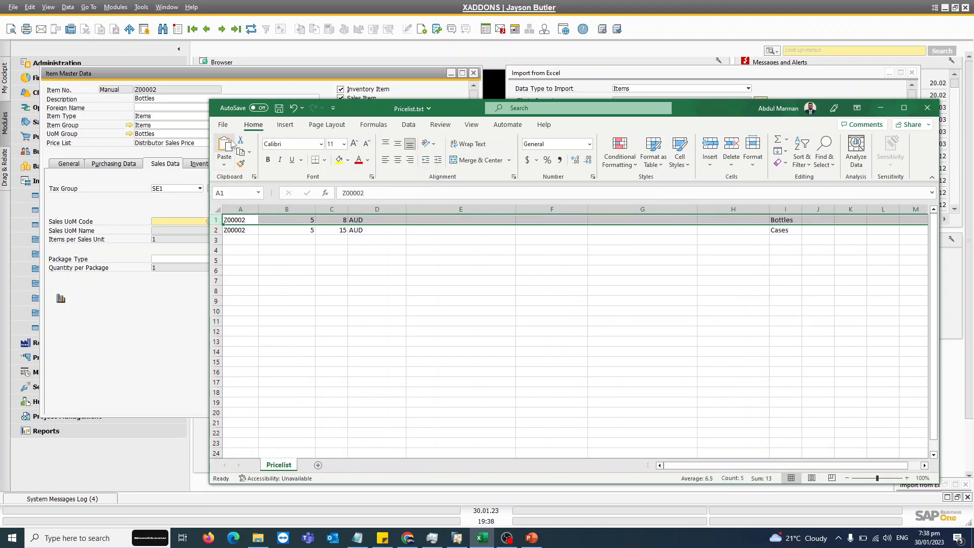
# - Save the sheet as tab-delimited text named Pricelist on the Desktop, replacing the existing file, and close the workbook
pyautogui.click(222, 124)
pyautogui.click(241, 261)
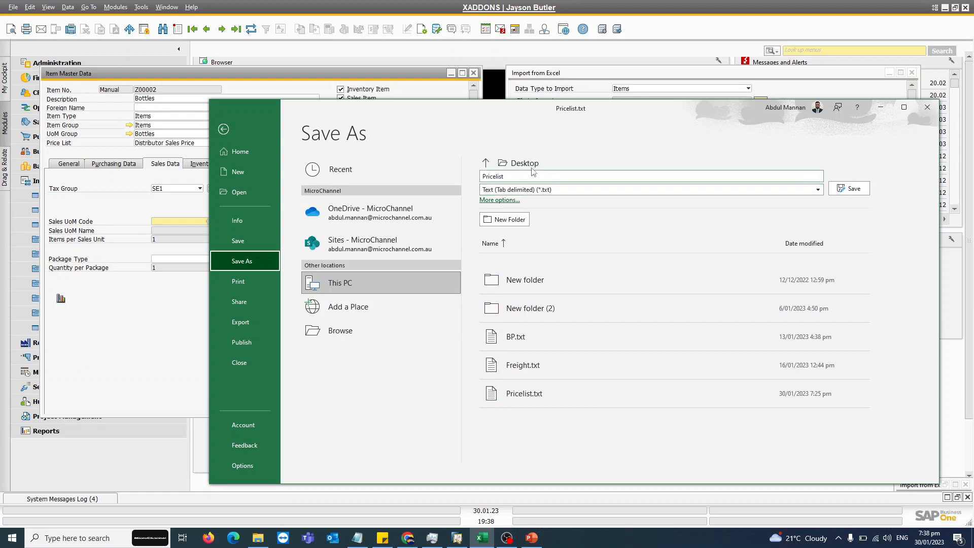
pyautogui.click(851, 195)
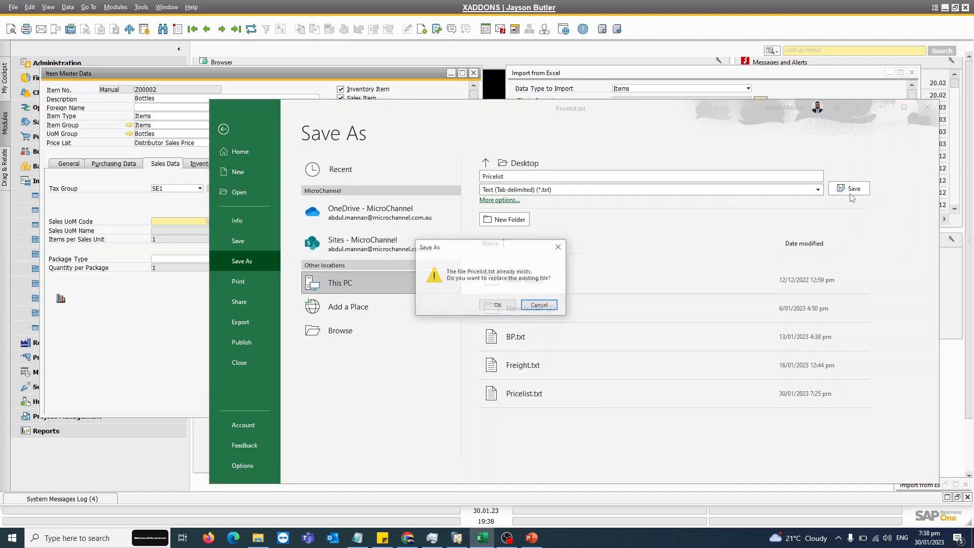
pyautogui.click(501, 306)
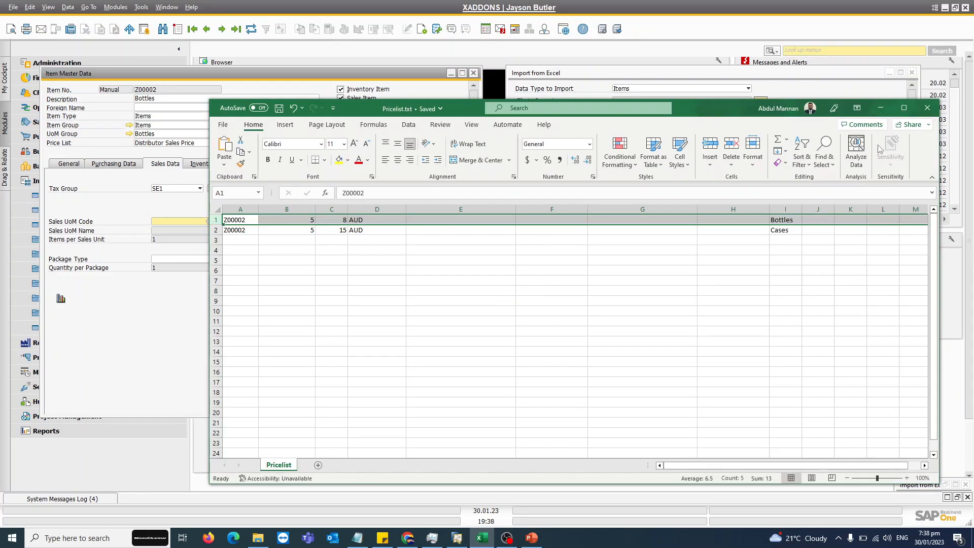
pyautogui.click(926, 108)
# - Choose Pricelist.txt from the Desktop as the file to import in SAP Business One's Import from Excel window
pyautogui.click(590, 82)
pyautogui.moveTo(590, 82); pyautogui.dragTo(578, 80)
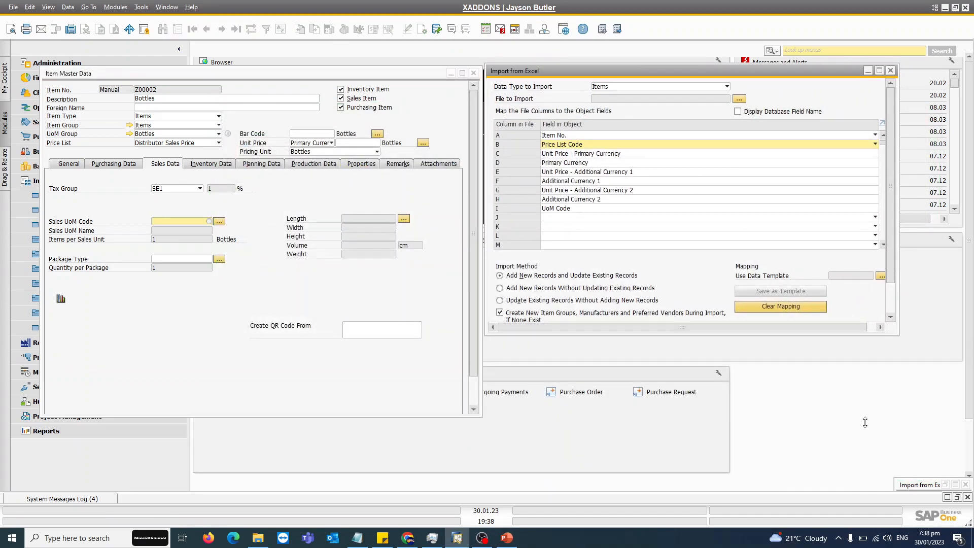
pyautogui.click(739, 101)
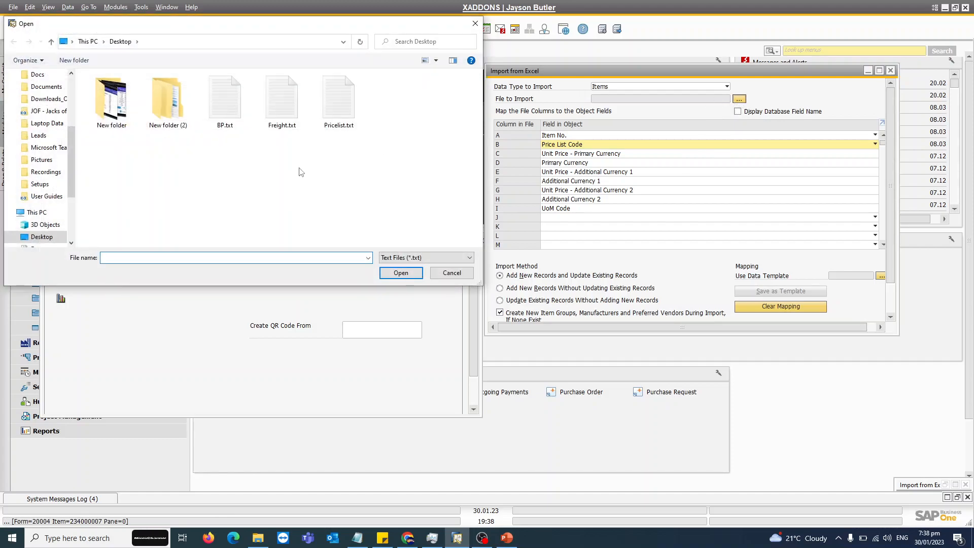
pyautogui.doubleClick(346, 104)
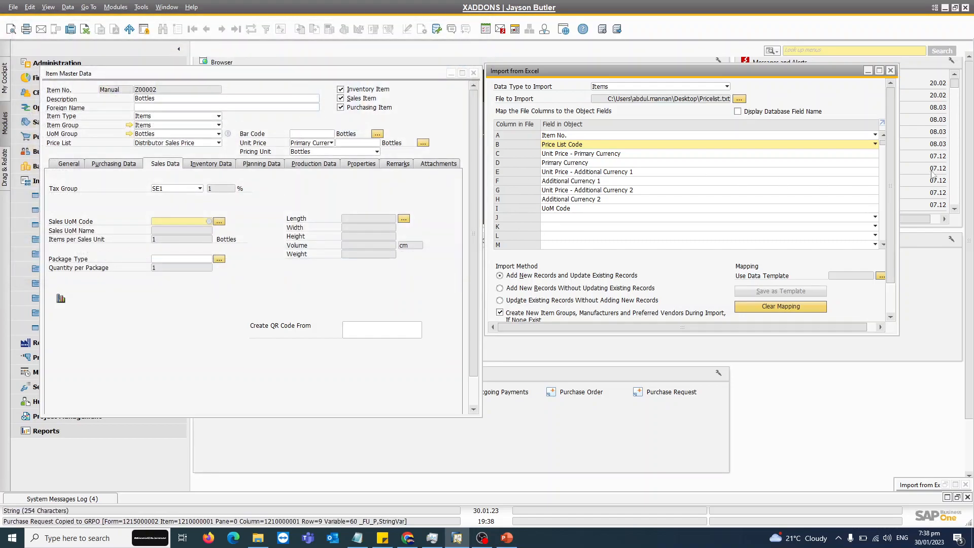
# - Import Pricelist.txt as Items data, adding new records and updating existing records
pyautogui.moveTo(888, 94); pyautogui.dragTo(890, 139)
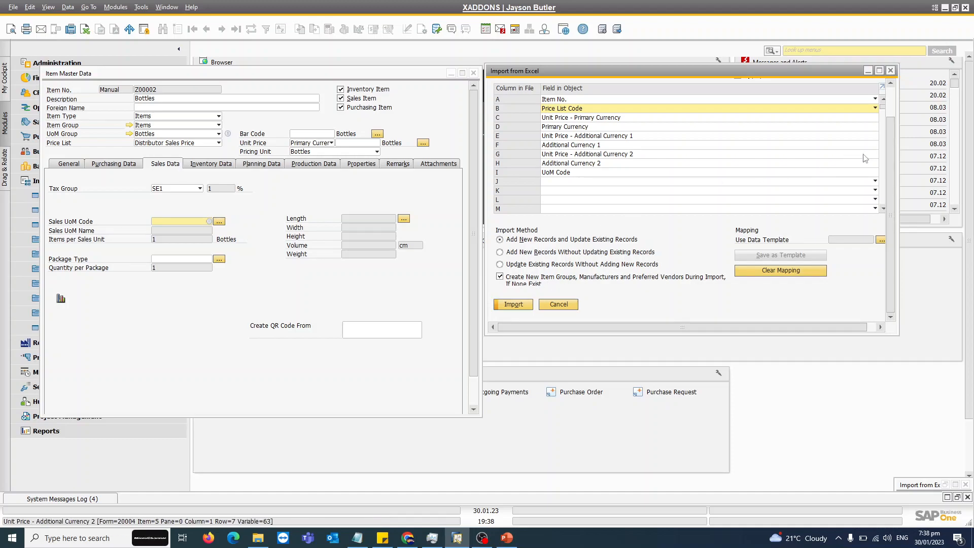
pyautogui.moveTo(891, 258); pyautogui.dragTo(521, 353)
pyautogui.click(513, 305)
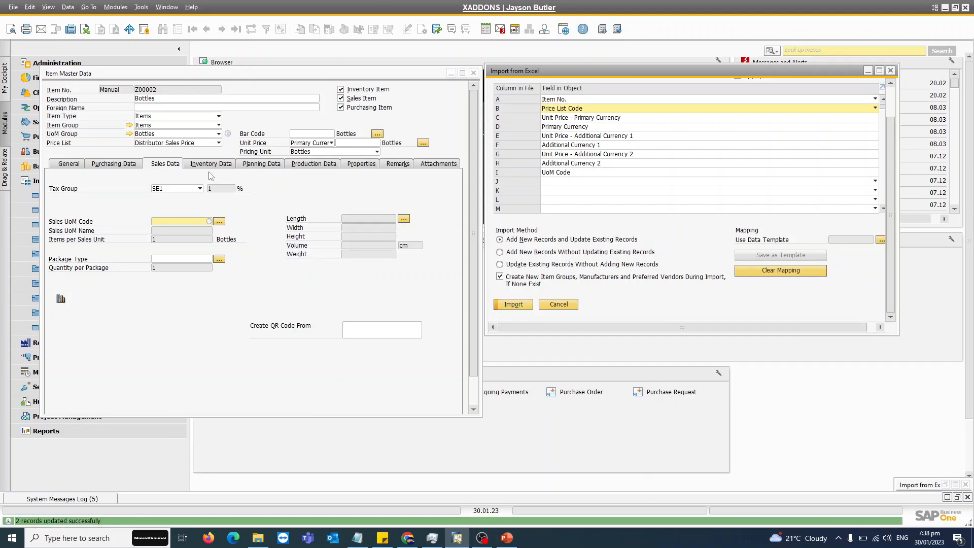
# - Refresh item Z00002's master data, check its UoM prices in the Distributor Sales Price list, and close the item record
pyautogui.click(277, 75)
pyautogui.scroll(-2, 467, 147)
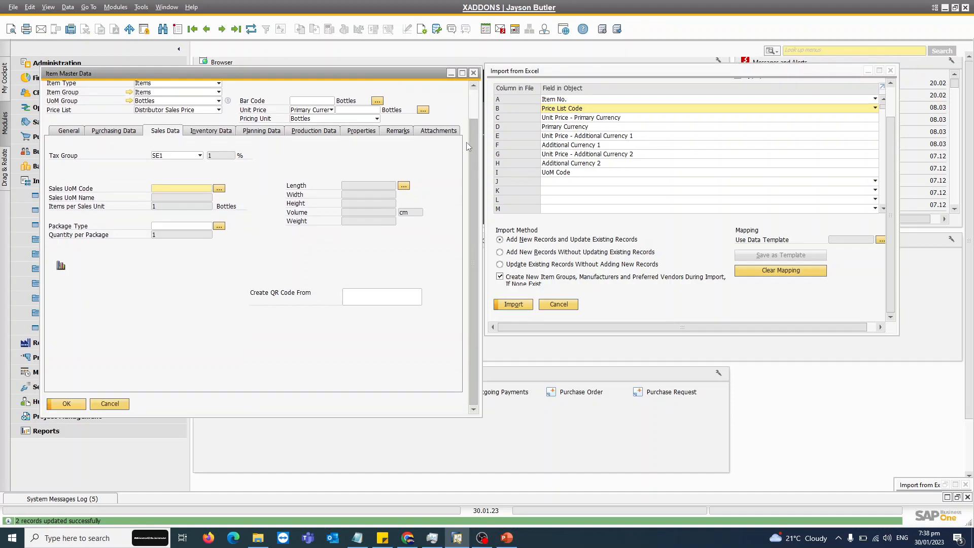
pyautogui.scroll(2, 467, 147)
pyautogui.click(251, 29)
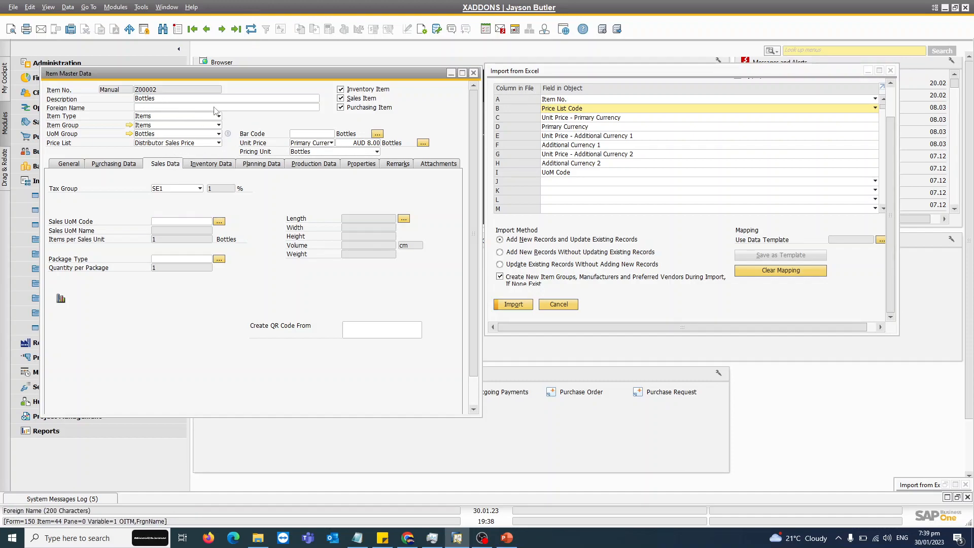
pyautogui.click(423, 142)
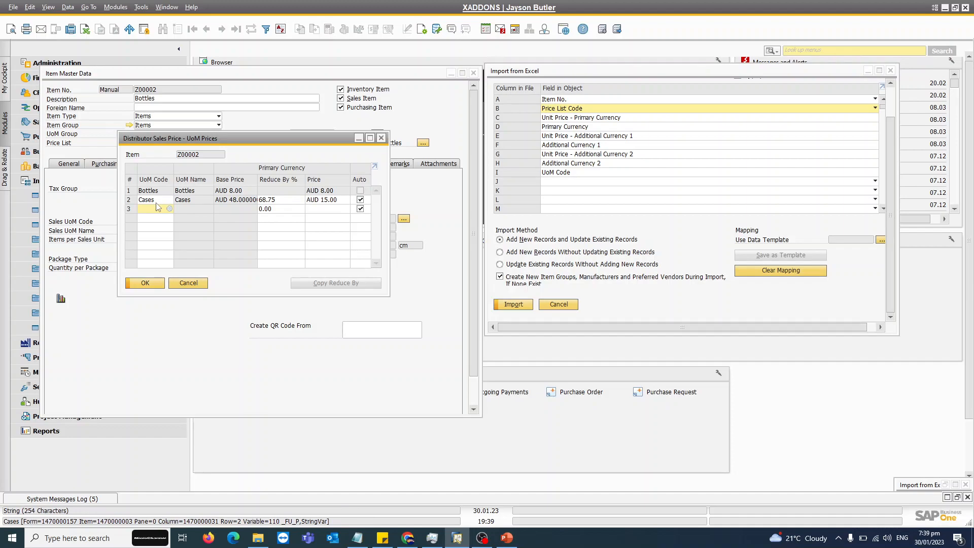
pyautogui.click(195, 283)
pyautogui.click(473, 73)
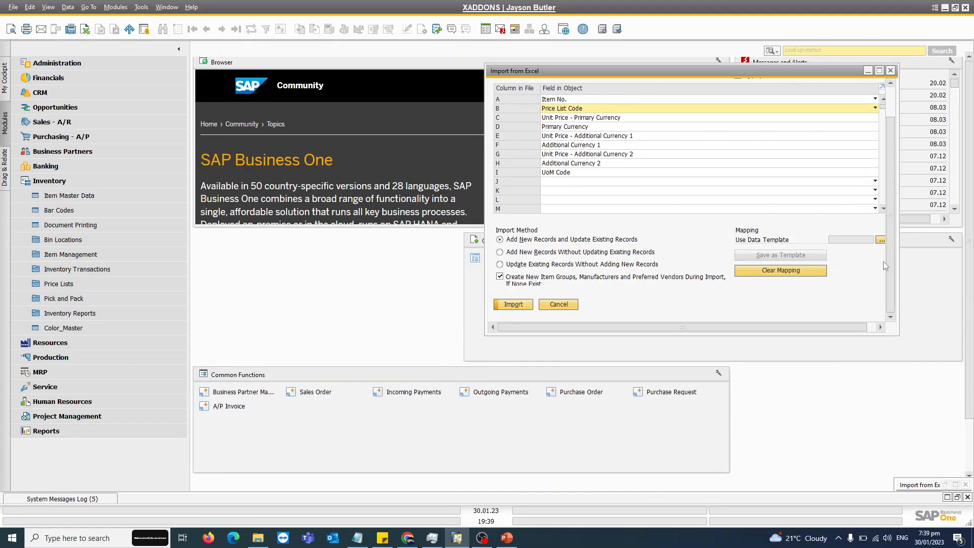
# - Compare the import field mappings of the Items and Price List data types, ending with Items selected
pyautogui.scroll(1, 892, 281)
pyautogui.scroll(1, 892, 281)
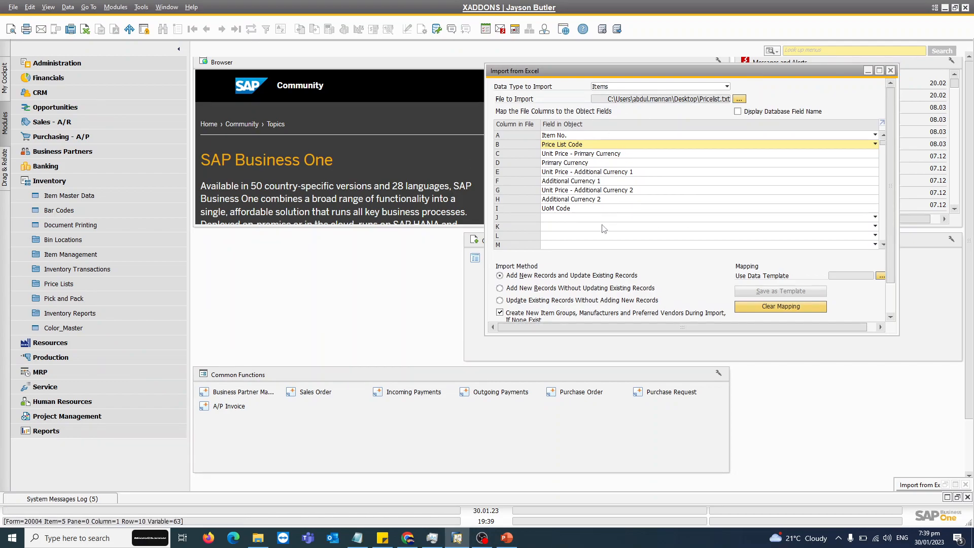
pyautogui.click(617, 86)
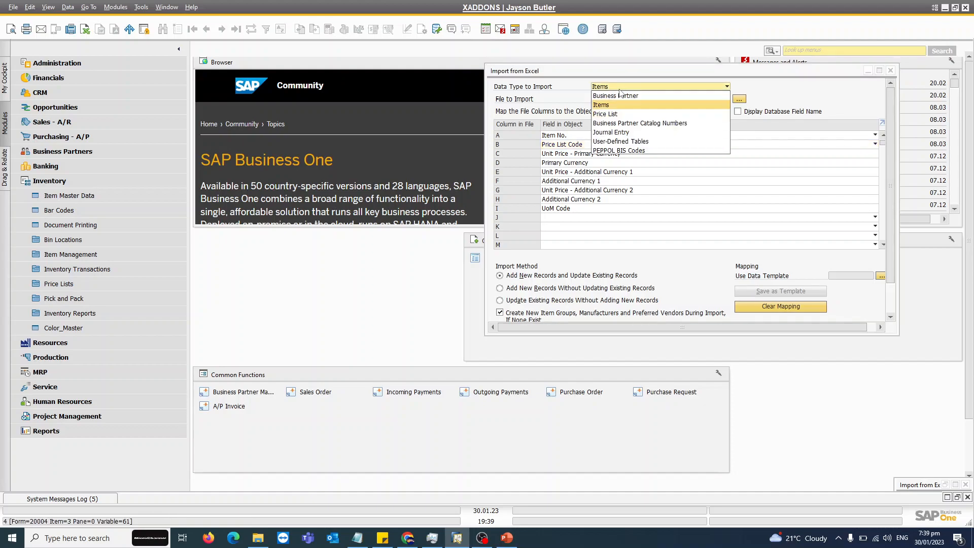
pyautogui.click(609, 113)
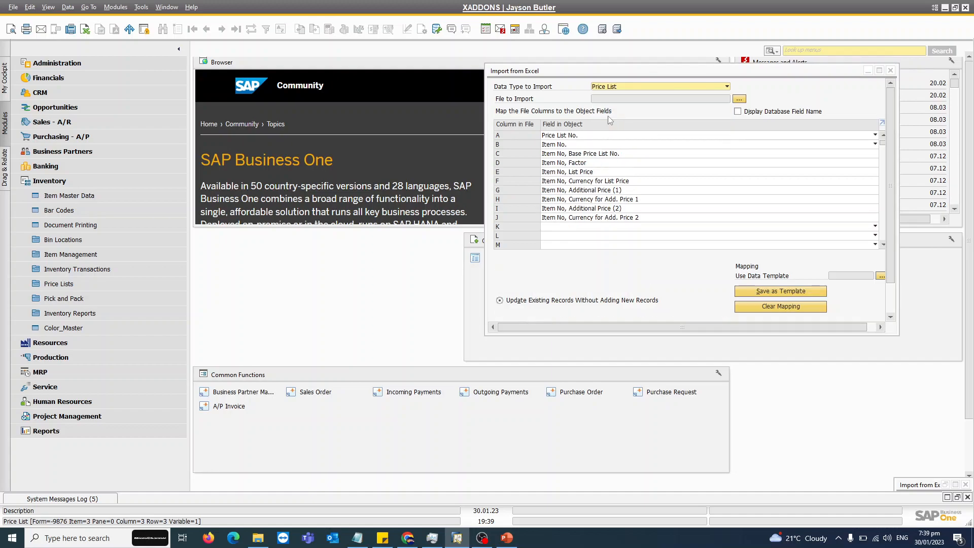
pyautogui.click(609, 87)
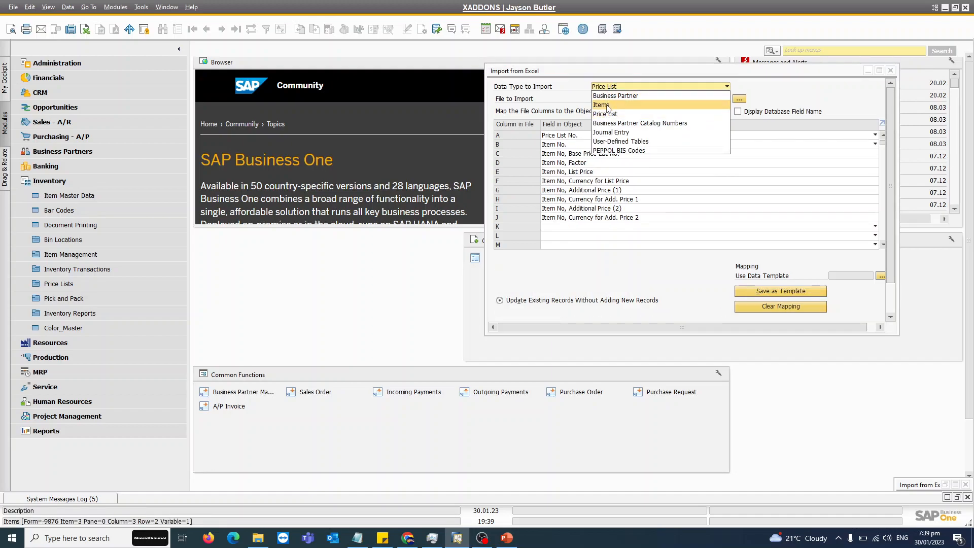
pyautogui.click(601, 105)
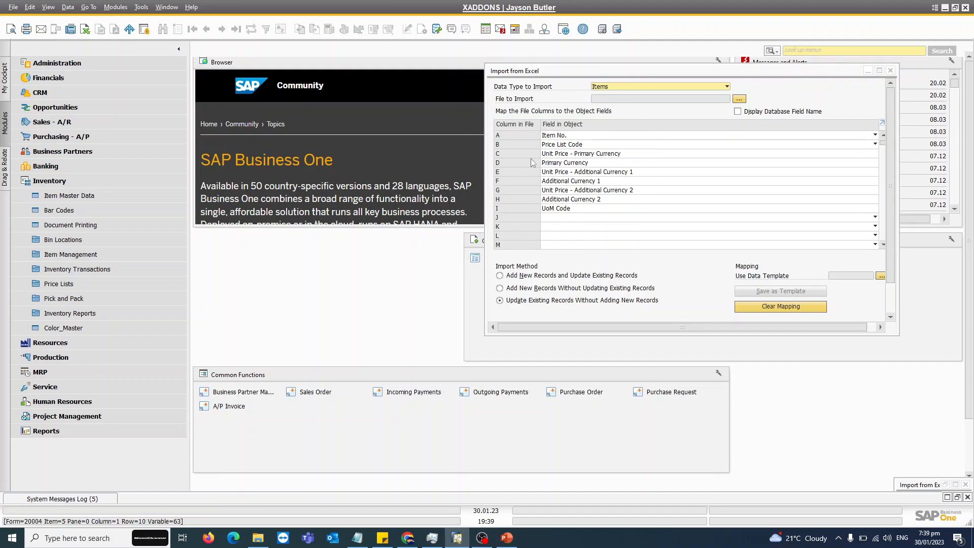
pyautogui.click(611, 86)
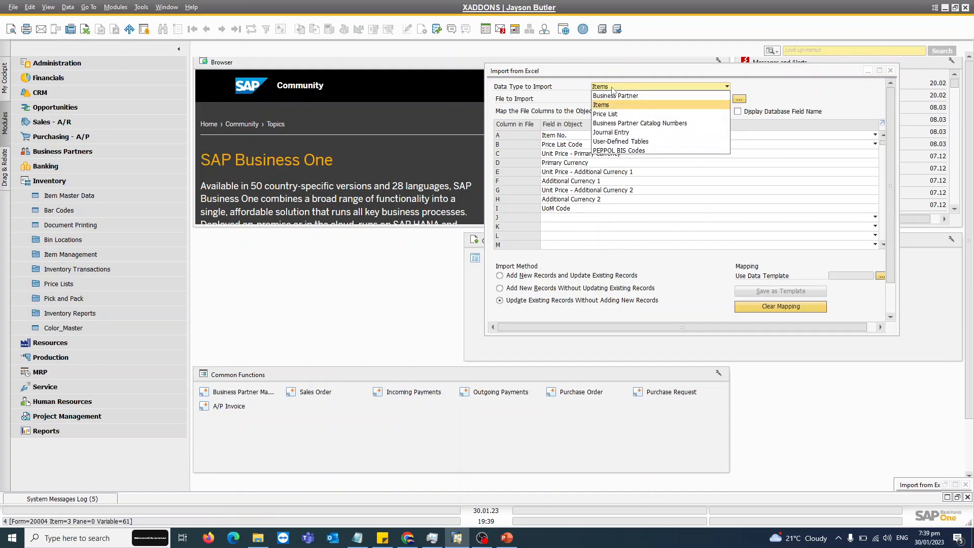
pyautogui.click(609, 114)
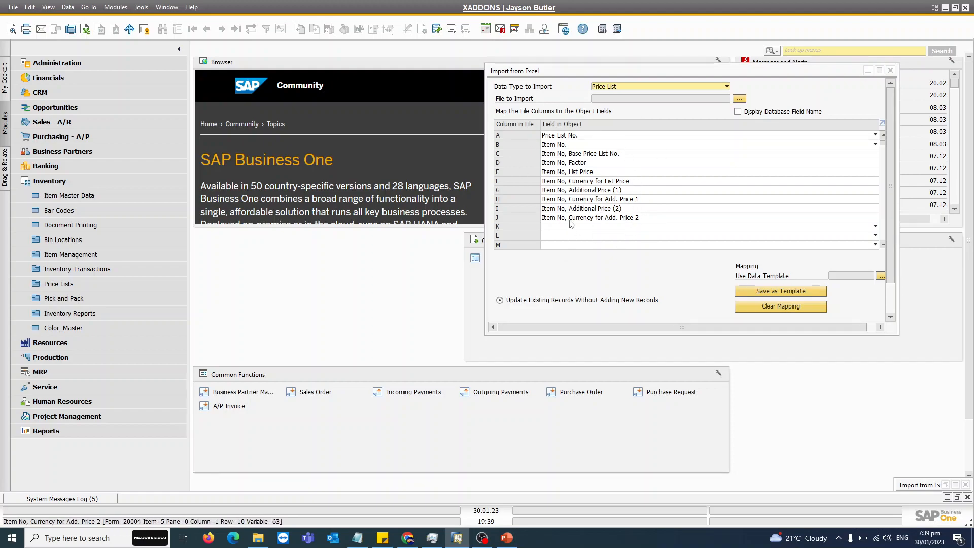
pyautogui.click(628, 87)
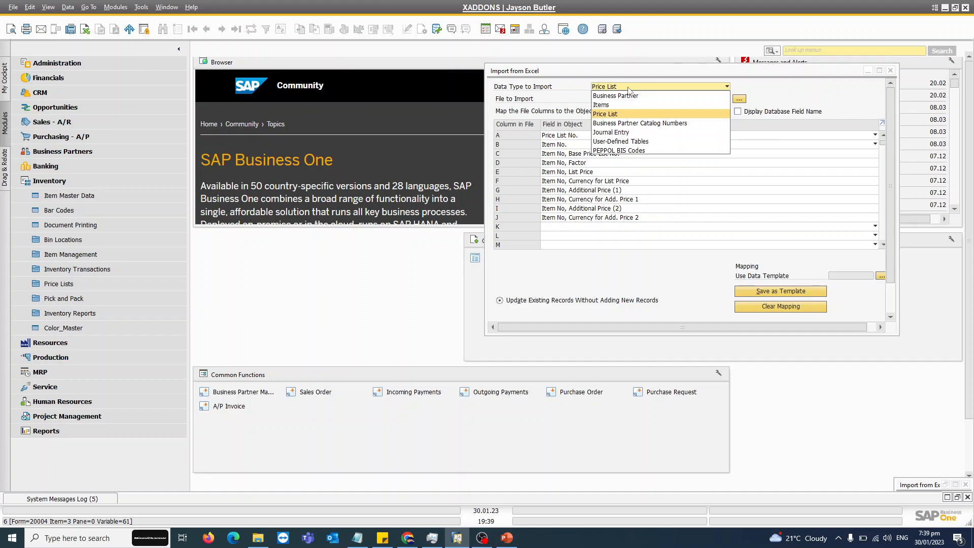
pyautogui.click(613, 106)
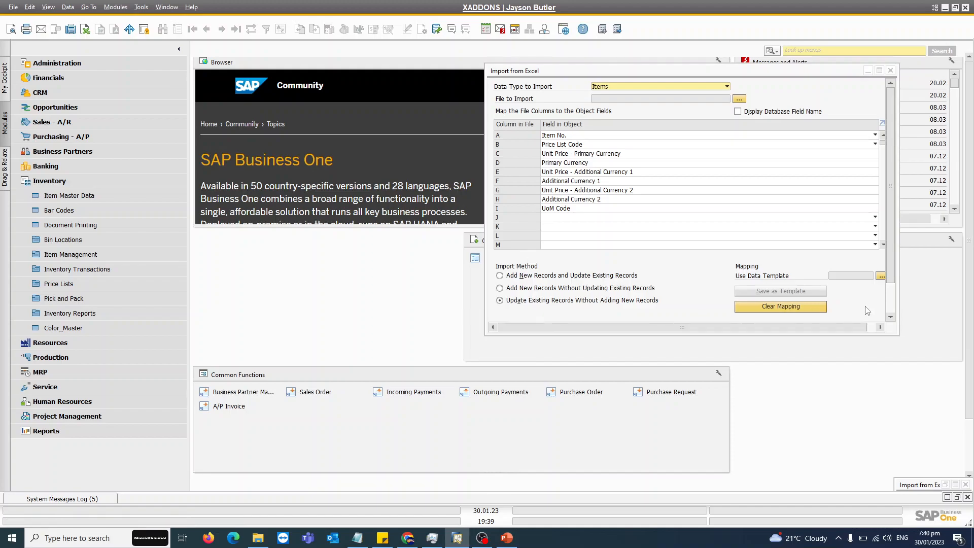
pyautogui.scroll(-2, 890, 233)
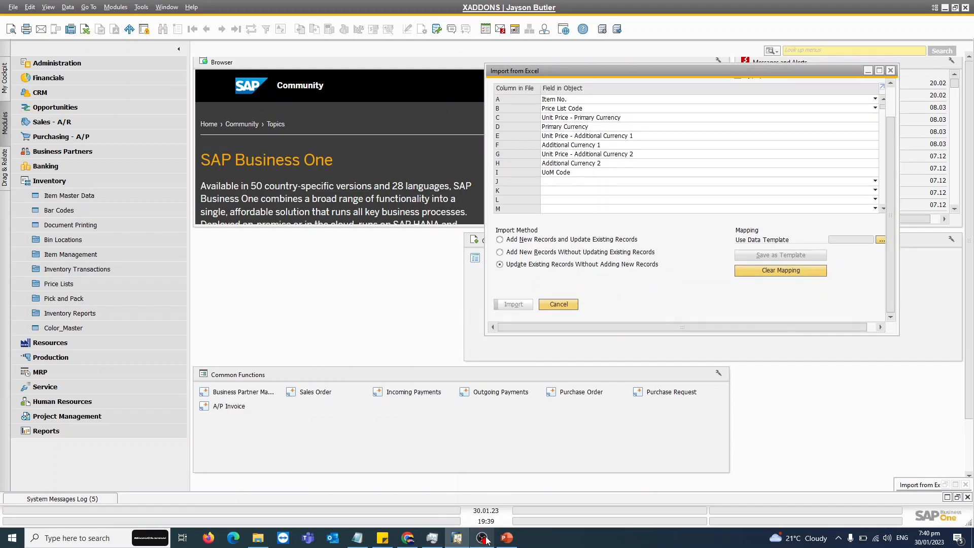